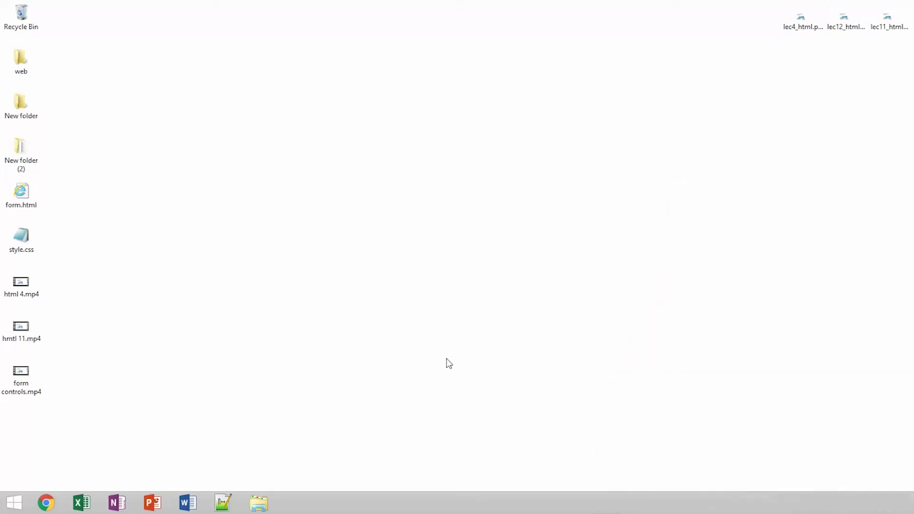
# Search the Start screen for 'ad' and launch Adobe Photoshop CC 2018.
pyautogui.click(13, 503)
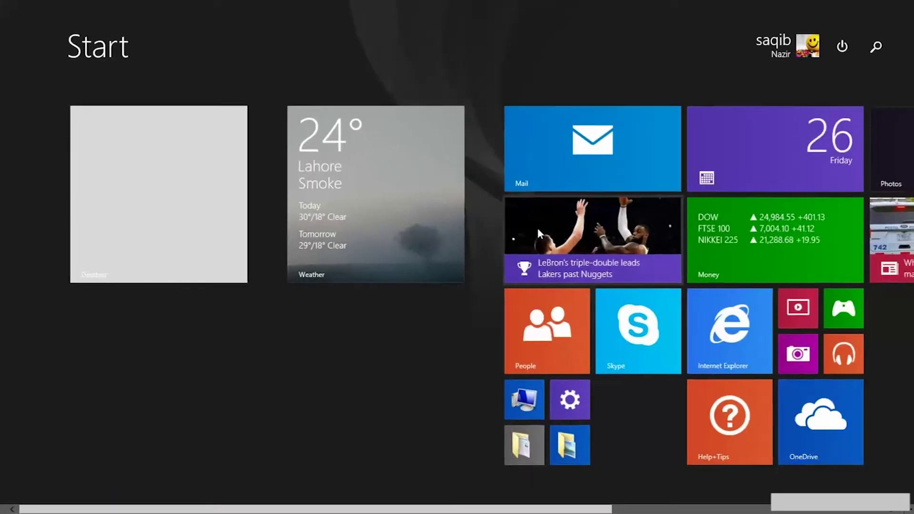
pyautogui.click(879, 43)
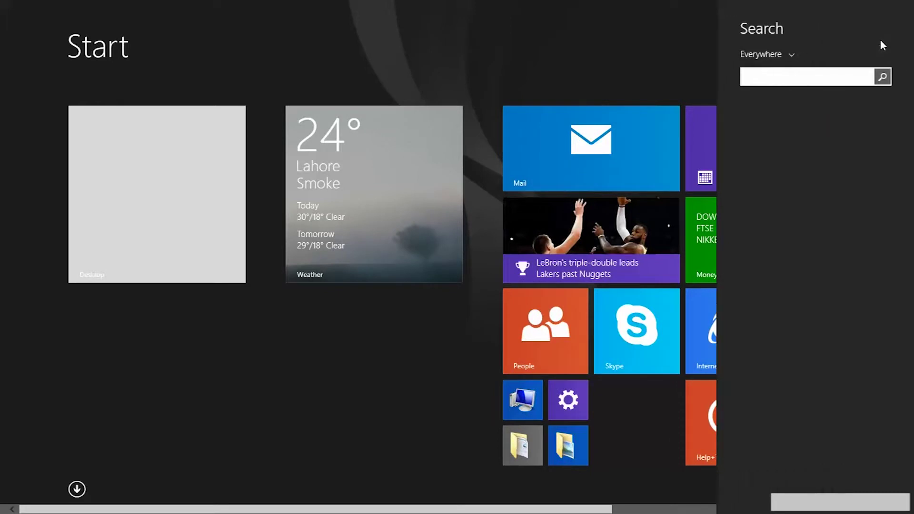
pyautogui.write('ad')
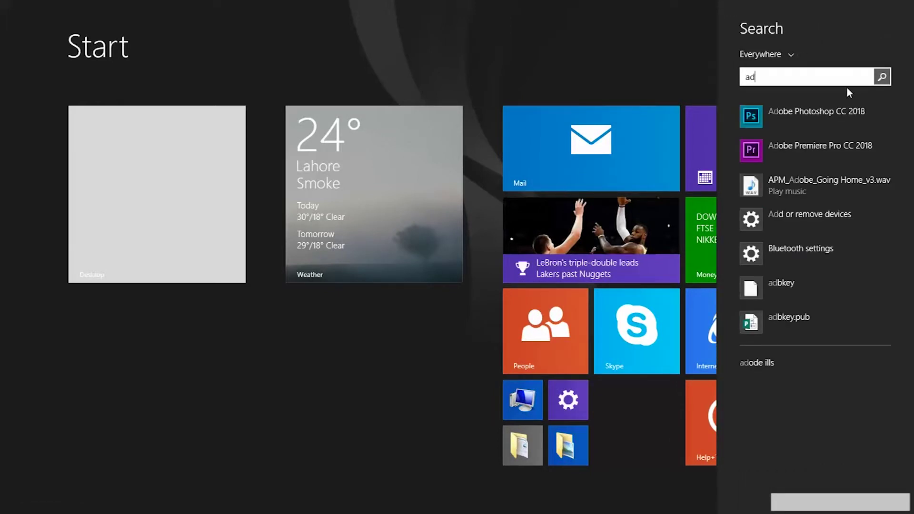
pyautogui.click(843, 114)
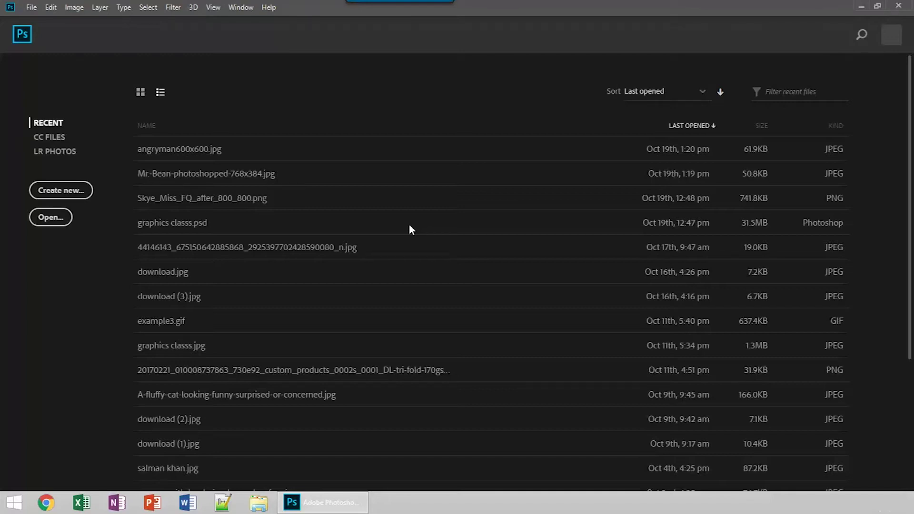
# Start a new blank document from the File menu's New command.
pyautogui.click(31, 8)
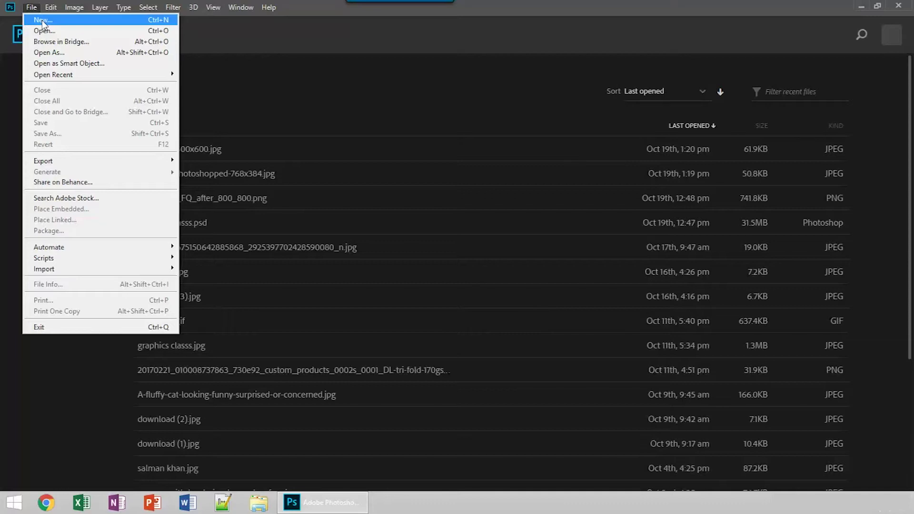
pyautogui.click(42, 20)
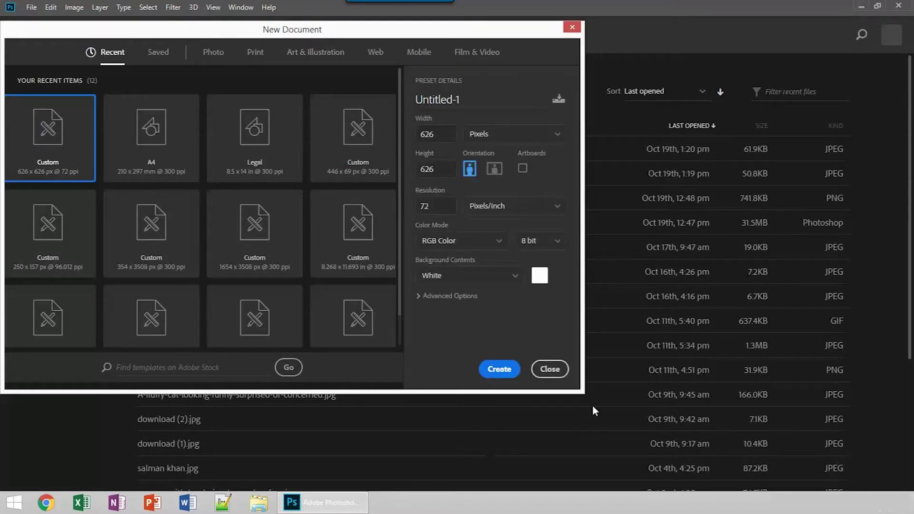
# Enlarge the New Document dialog and create the 626×626 px, 72 ppi white Untitled-1.
pyautogui.moveTo(581, 390); pyautogui.dragTo(609, 462)
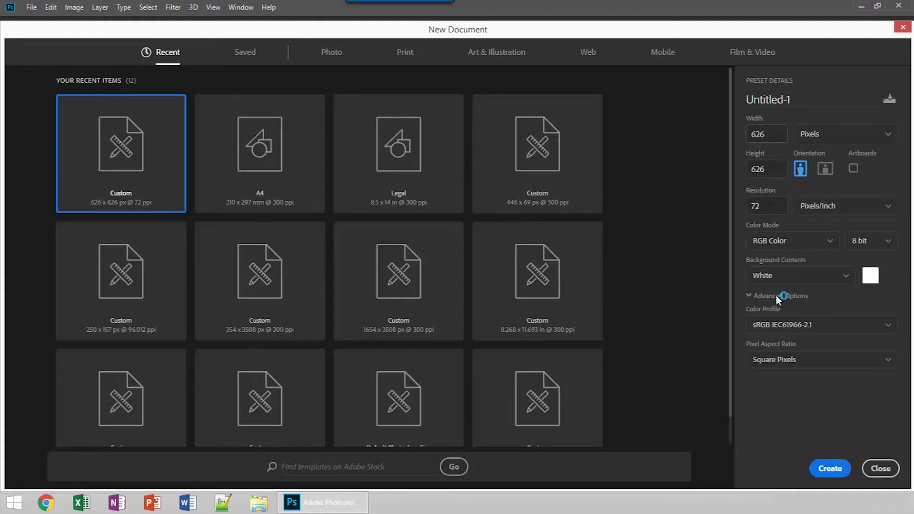
pyautogui.click(813, 470)
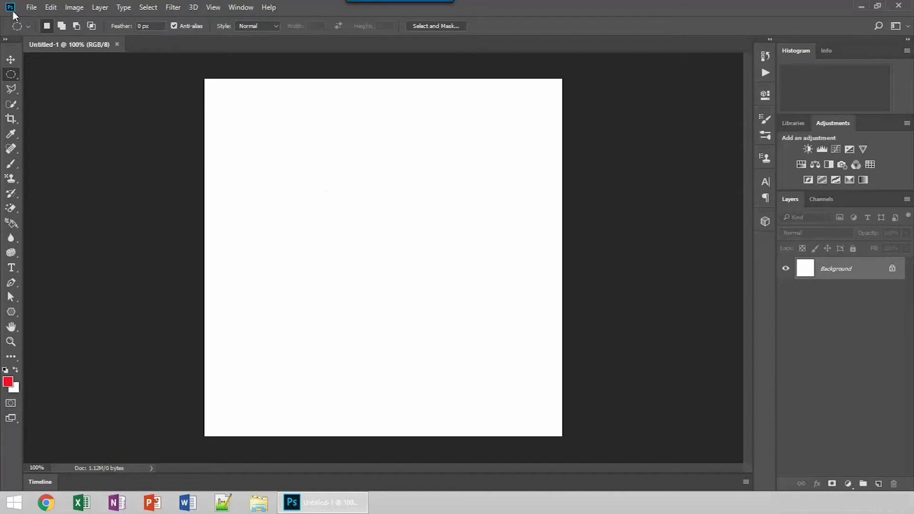
# Choose Open from the File menu to browse for an existing image.
pyautogui.click(30, 8)
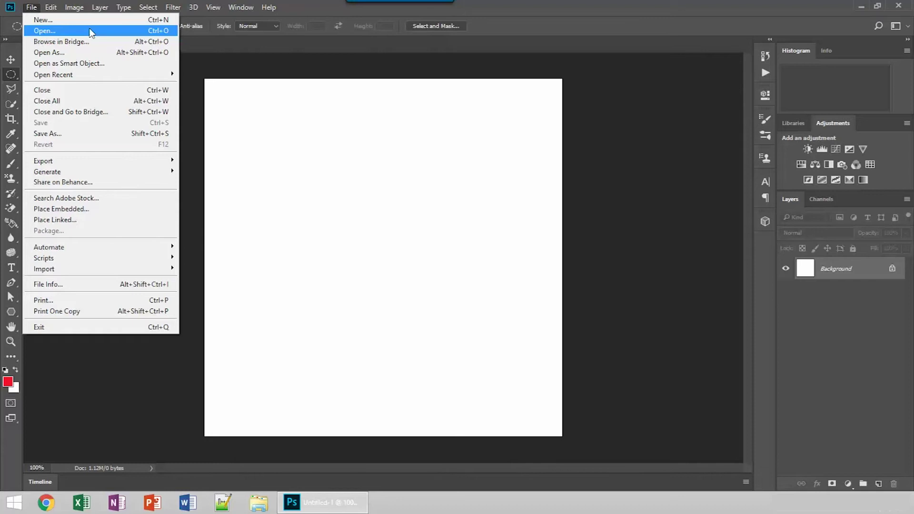
pyautogui.click(90, 31)
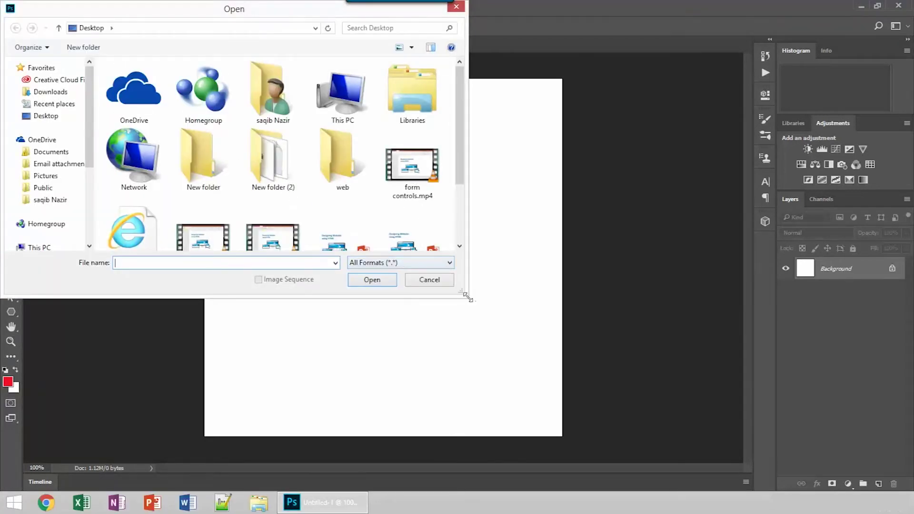
# Open Skye_Miss_FQ_after_800_800.png from the Downloads folder.
pyautogui.moveTo(465, 295); pyautogui.dragTo(863, 487)
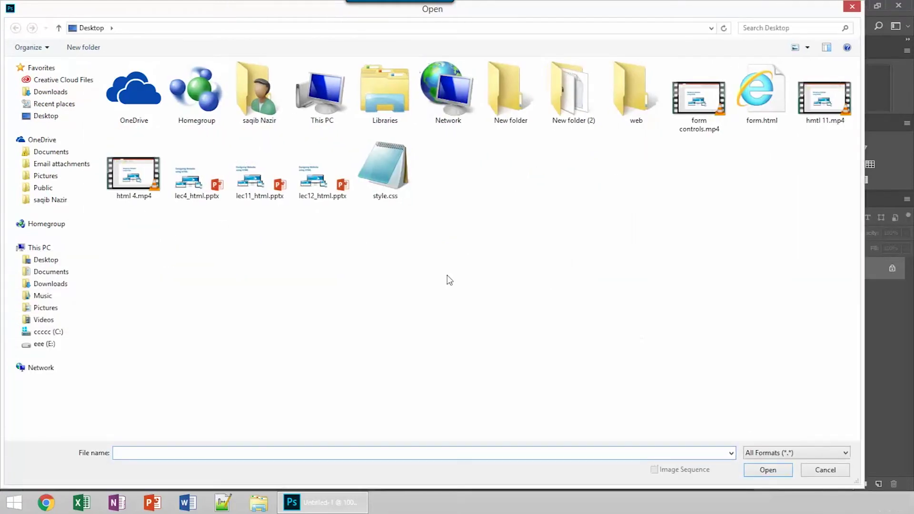
pyautogui.click(49, 93)
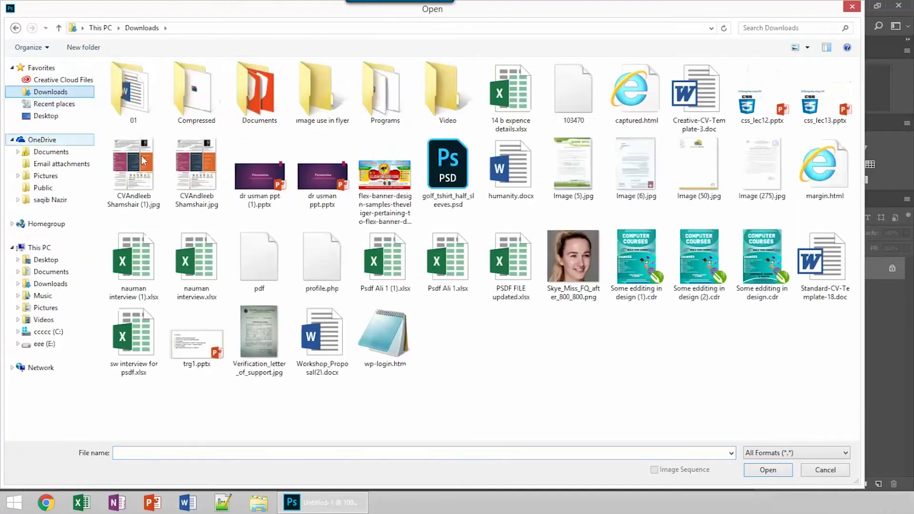
pyautogui.click(585, 277)
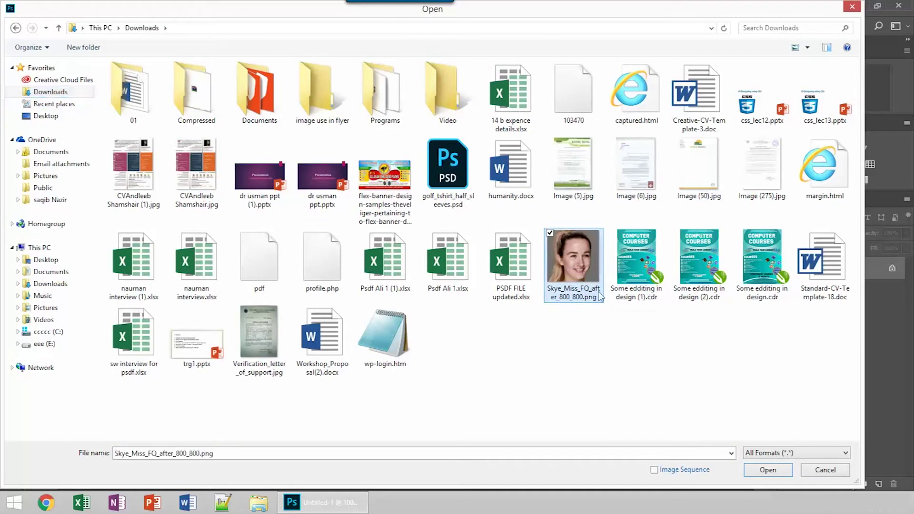
pyautogui.click(781, 476)
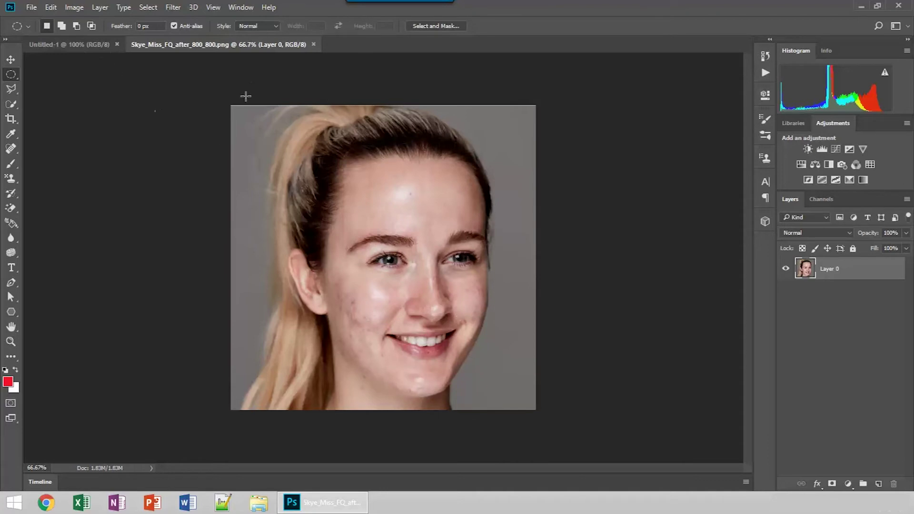
# Switch from Untitled-1 back to the Skye portrait tab and show the Image menu's Mode options.
pyautogui.click(93, 48)
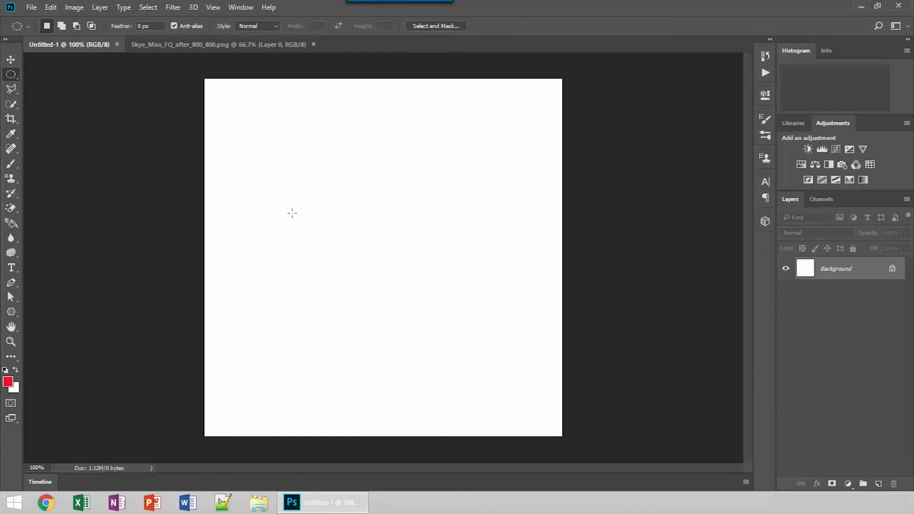
pyautogui.click(237, 43)
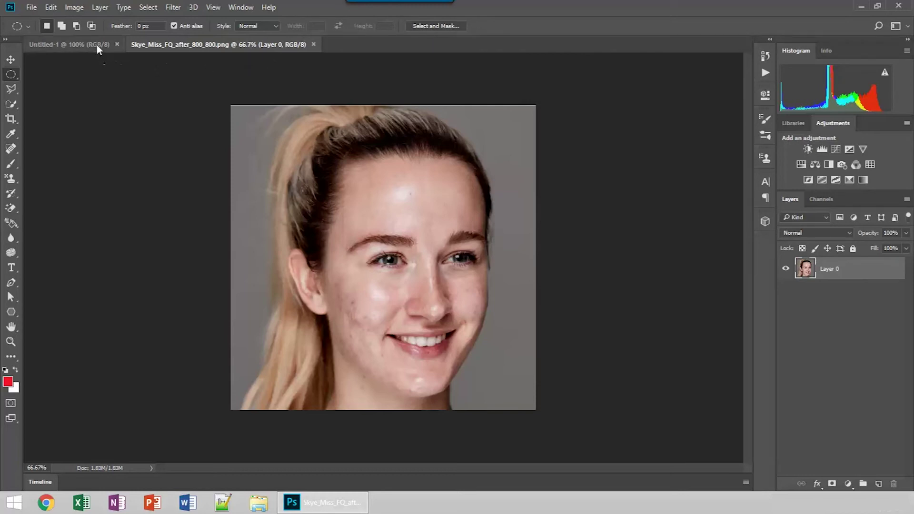
pyautogui.click(74, 7)
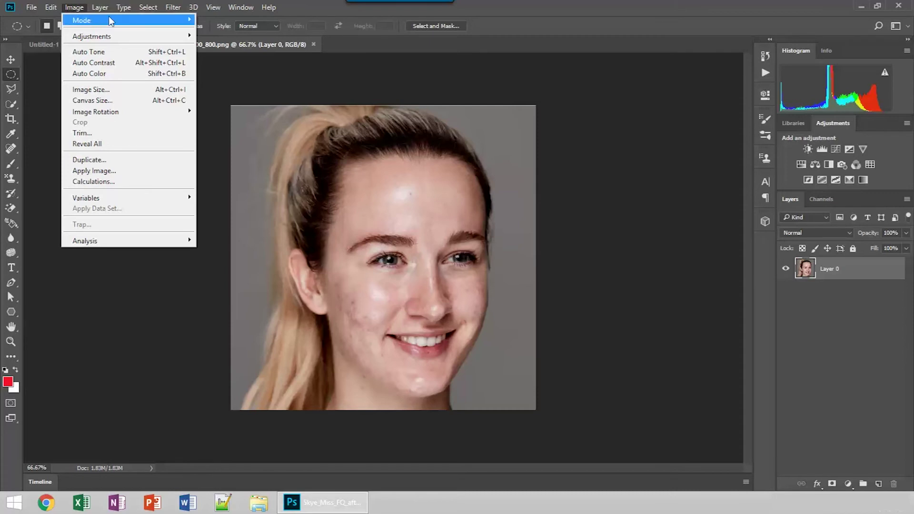
pyautogui.moveTo(129, 20)
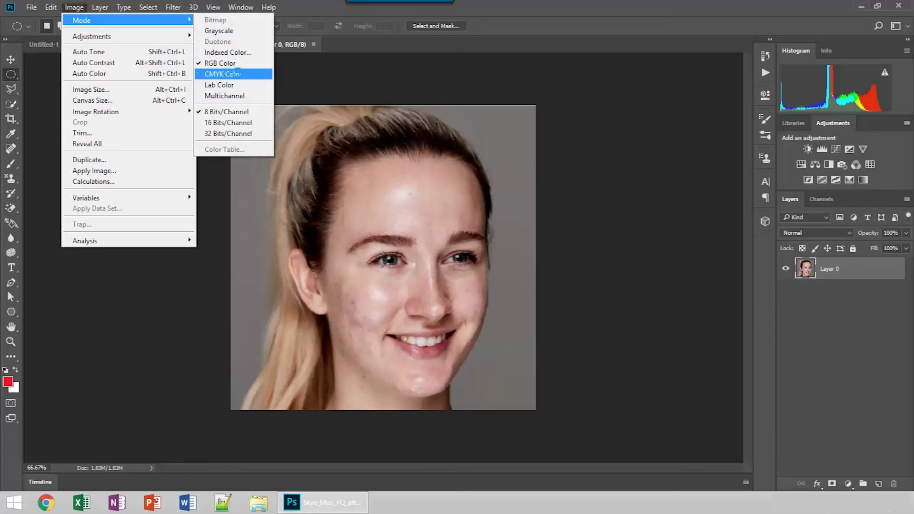
# Convert the Skye portrait to CMYK Color mode, confirming the conversion warning.
pyautogui.click(238, 75)
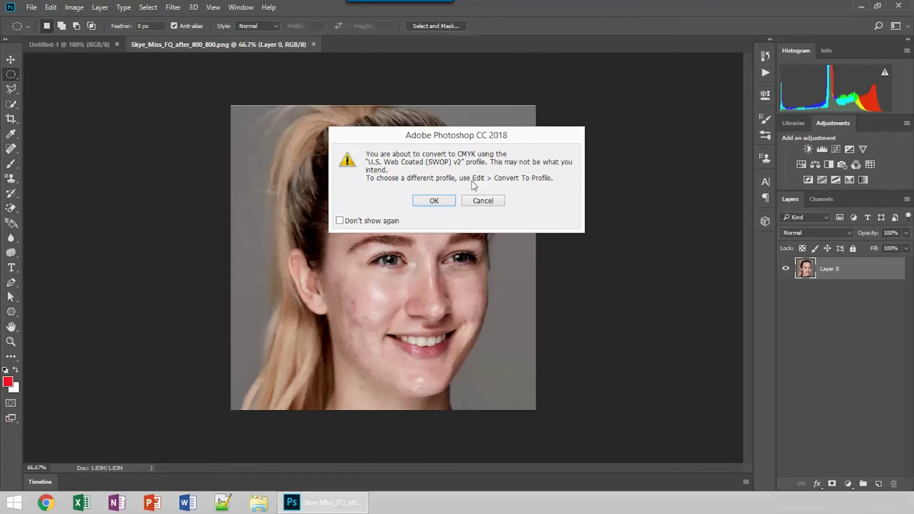
pyautogui.click(450, 202)
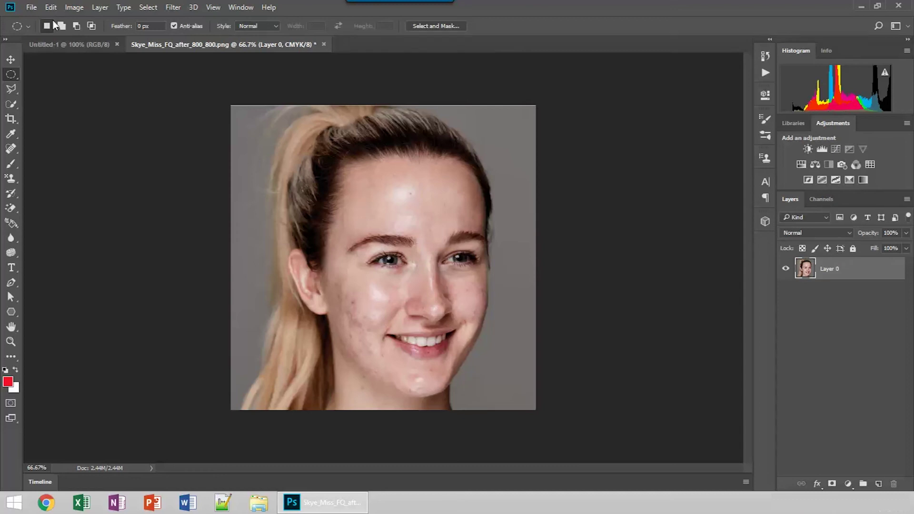
# Show the Image menu's Adjustments list for the CMYK portrait.
pyautogui.click(74, 7)
pyautogui.moveTo(91, 36)
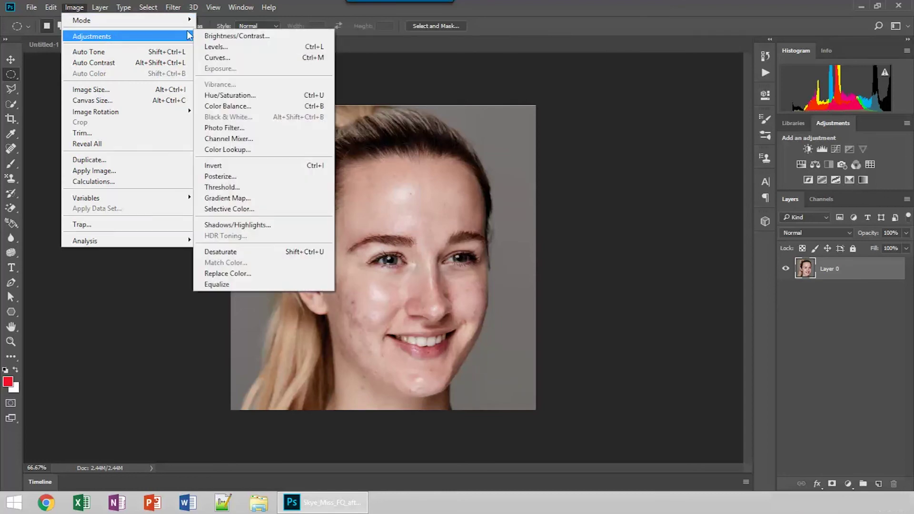